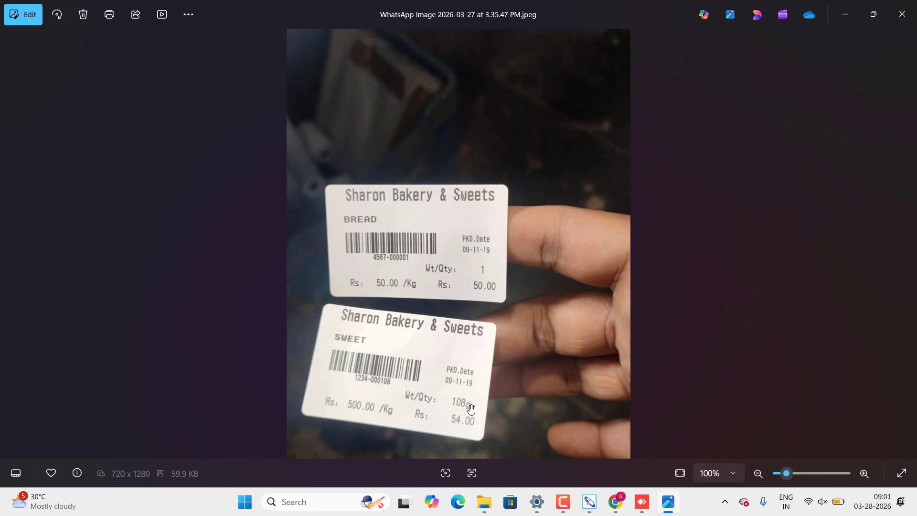
Switch from the bakery label photo to the KASSAPOS supermarket dashboard.
key(alt+Tab)
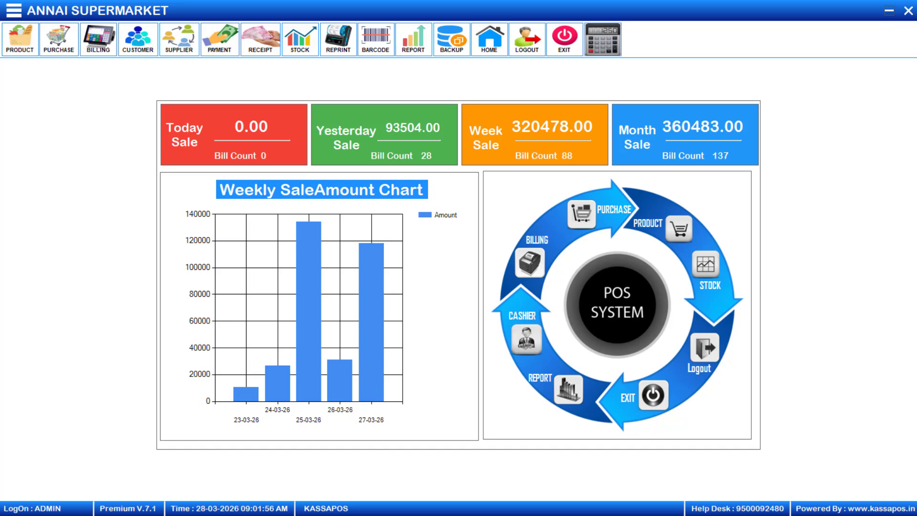
On the Item Master's last page, start new item 4573 described BREAD in the GROCERY category.
click(17, 47)
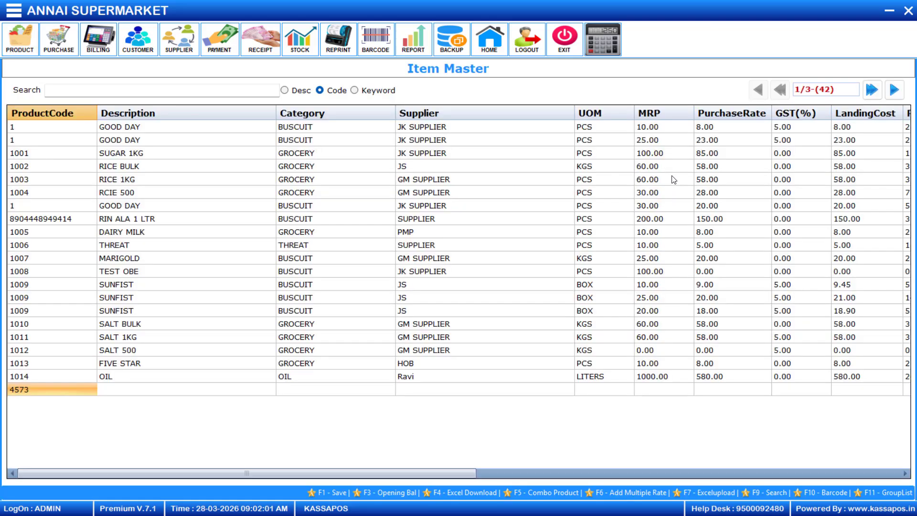
click(881, 93)
click(165, 153)
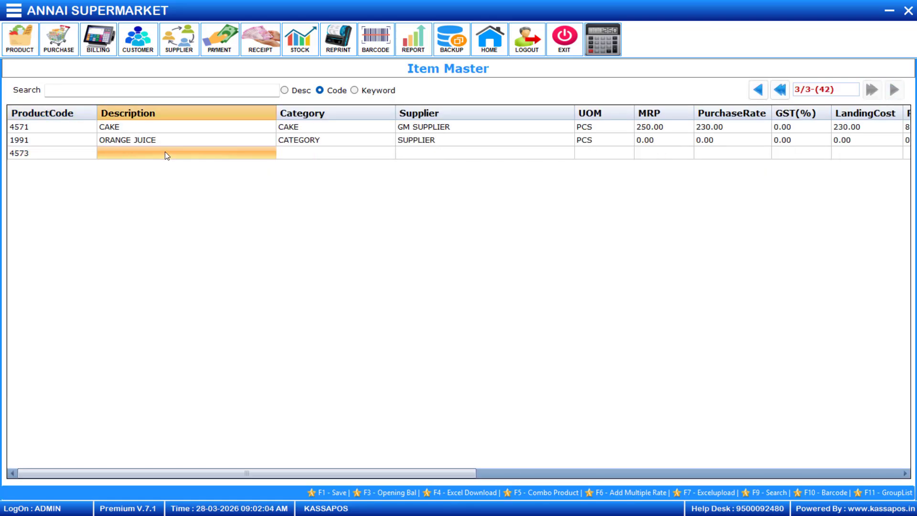
text(BREAD)
key(Return)
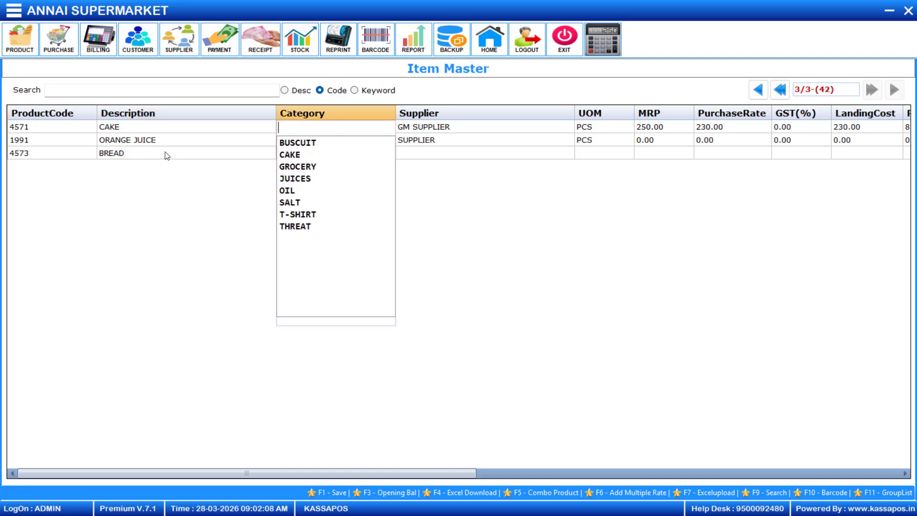
key(Down)
key(Down)
key(Down)
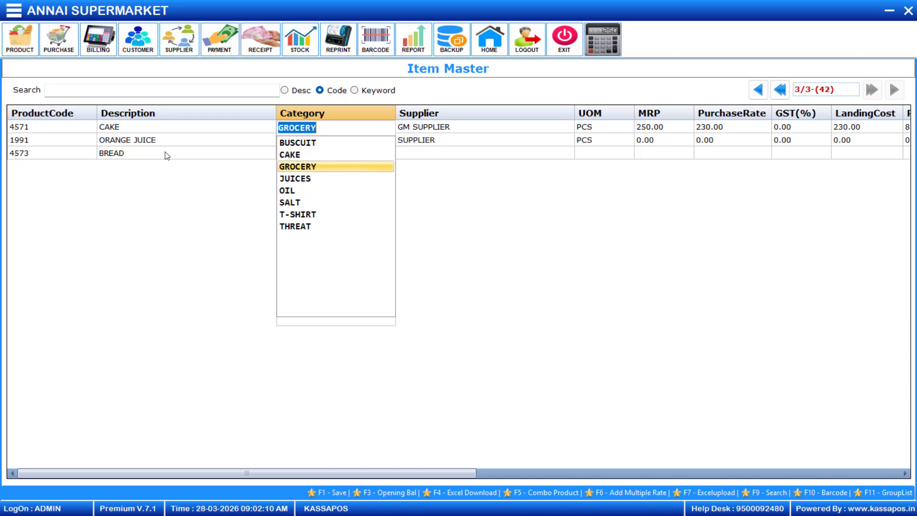
key(Return)
Set BREAD's supplier to GM SUPPLIER and unit to PCS, then view the label photo again.
key(Down)
key(Return)
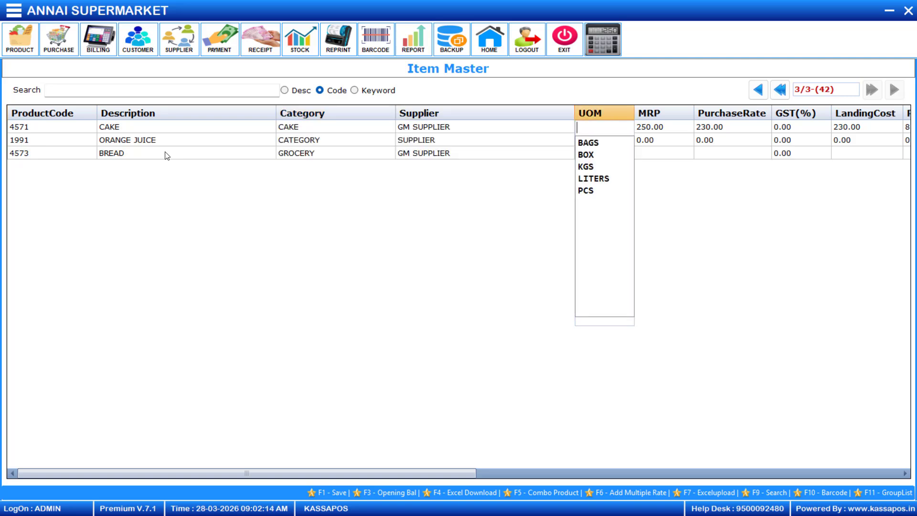
key(Down)
key(Down)
key(Down)
key(Down)
key(Down)
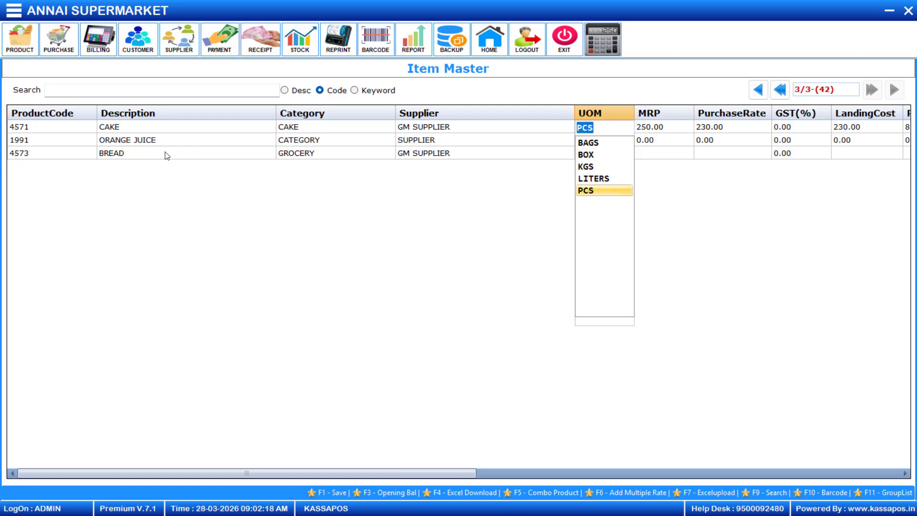
key(Return)
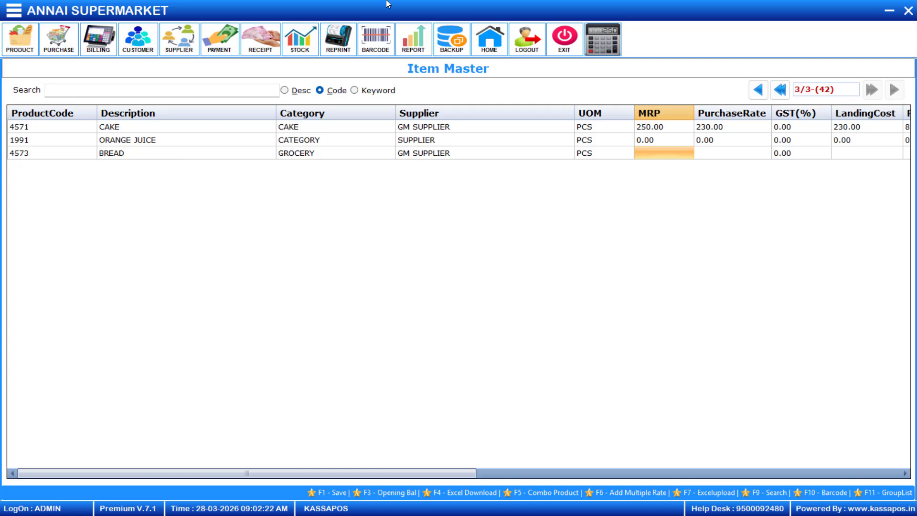
key(alt+Tab)
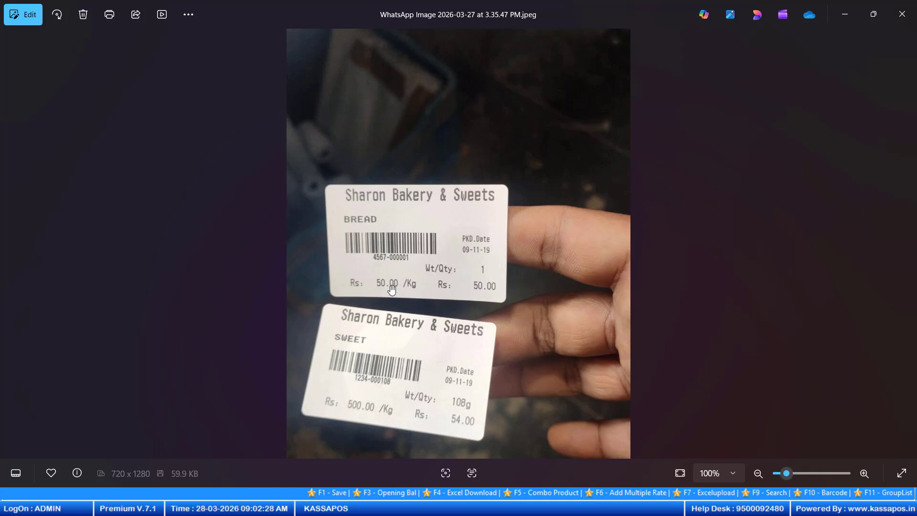
Give BREAD an MRP of 50.00 and purchase rate 47.00, then confirm saving the row.
key(alt+Tab)
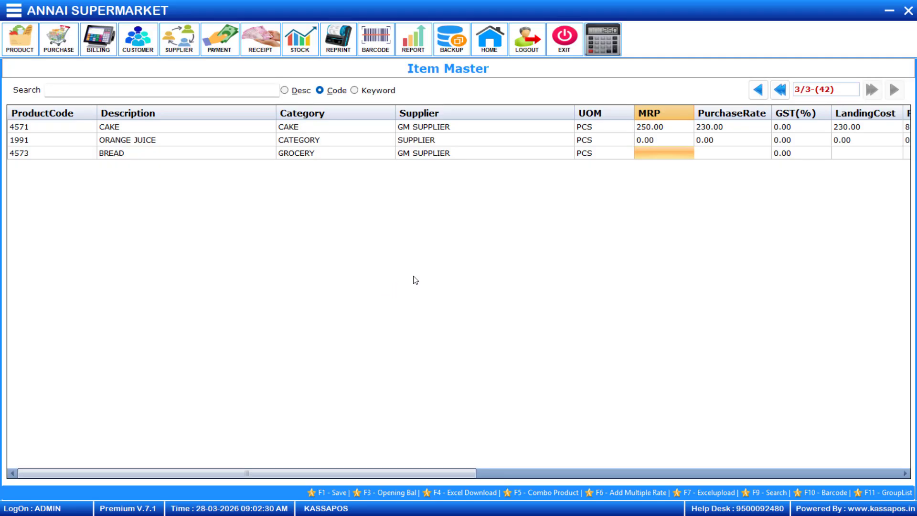
text(50)
key(Return)
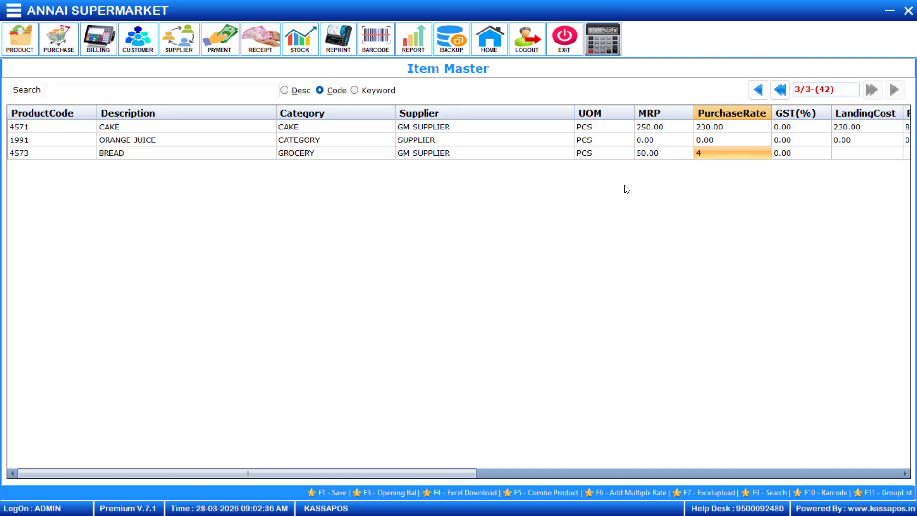
key(Return)
key(Return)
key(Return)
key(Return)
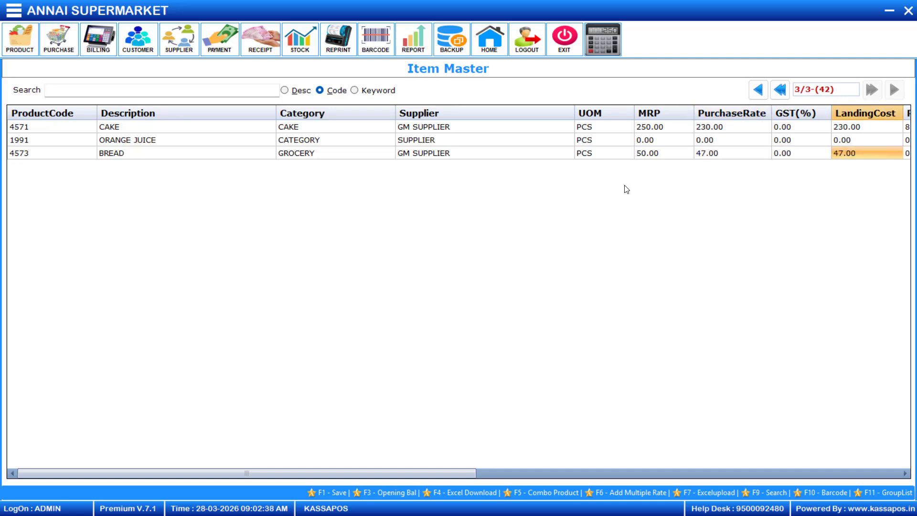
key(Return)
key(Return)
key(Return)
key(Return)
key(Return)
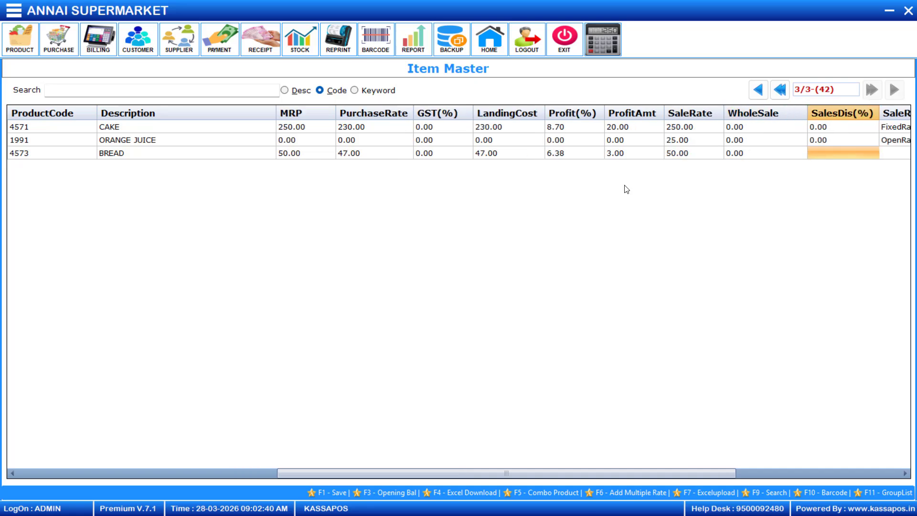
key(Return)
key(Return)
key(Return)
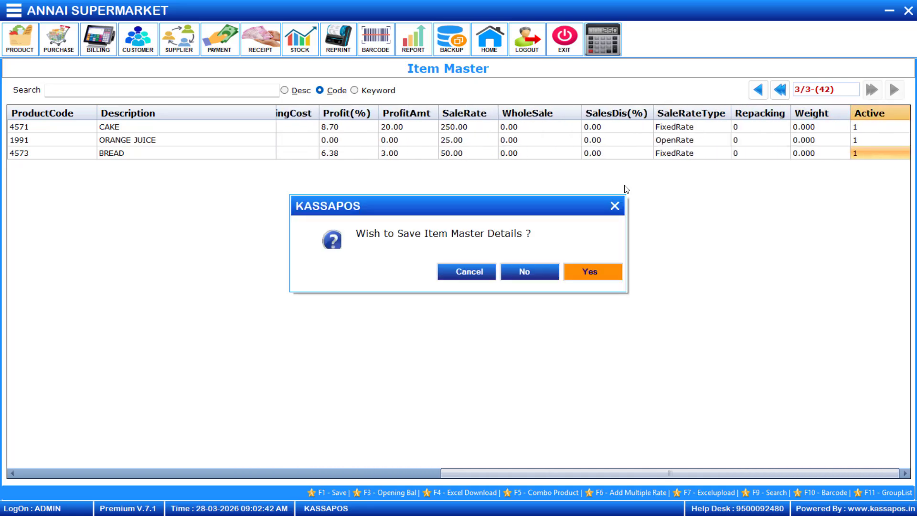
key(Return)
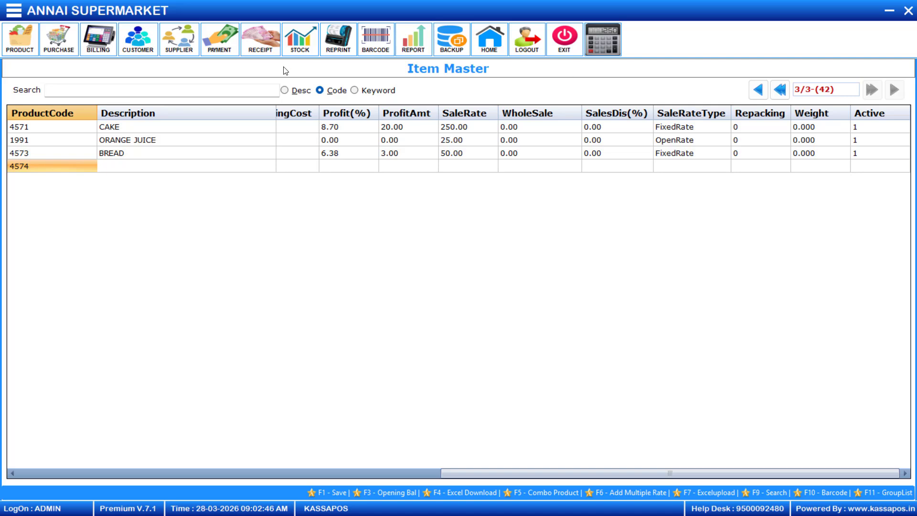
Correct BREAD's product code from 4573 to 4567 per its label, keeping FixedRate, and save.
click(58, 151)
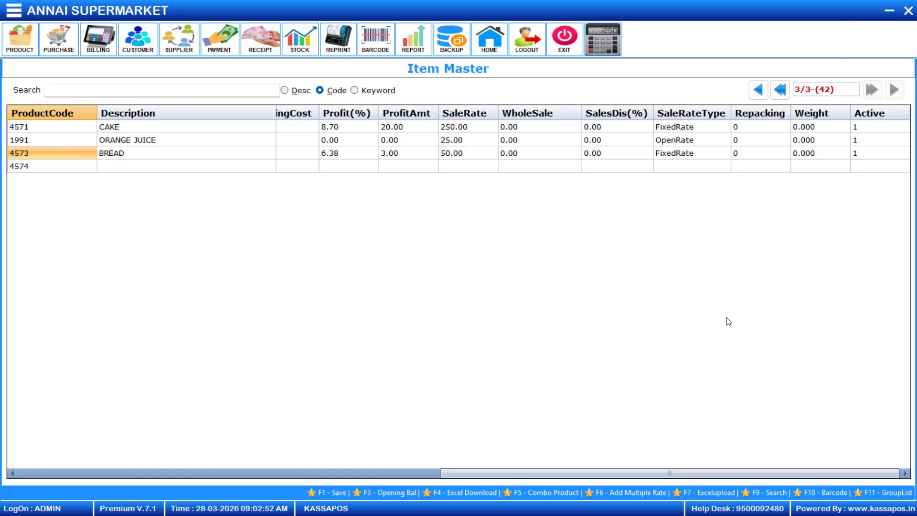
key(alt+Tab)
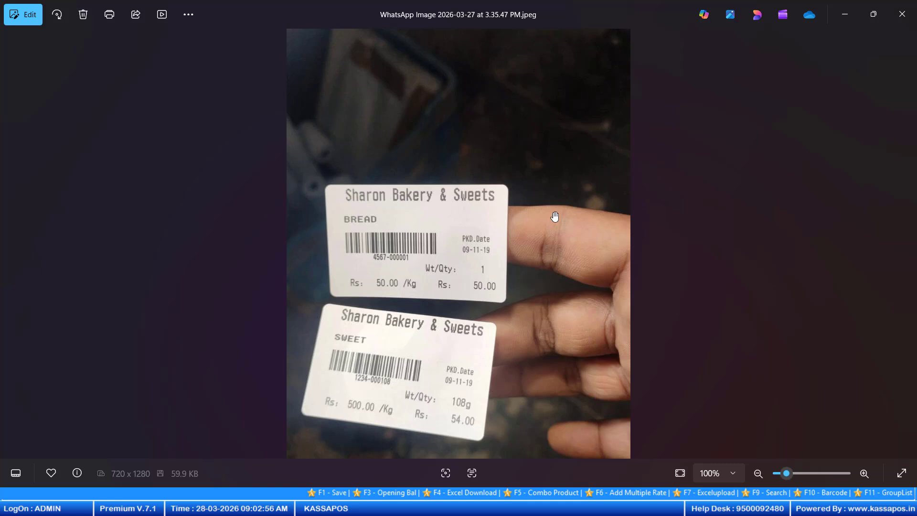
key(alt+Tab)
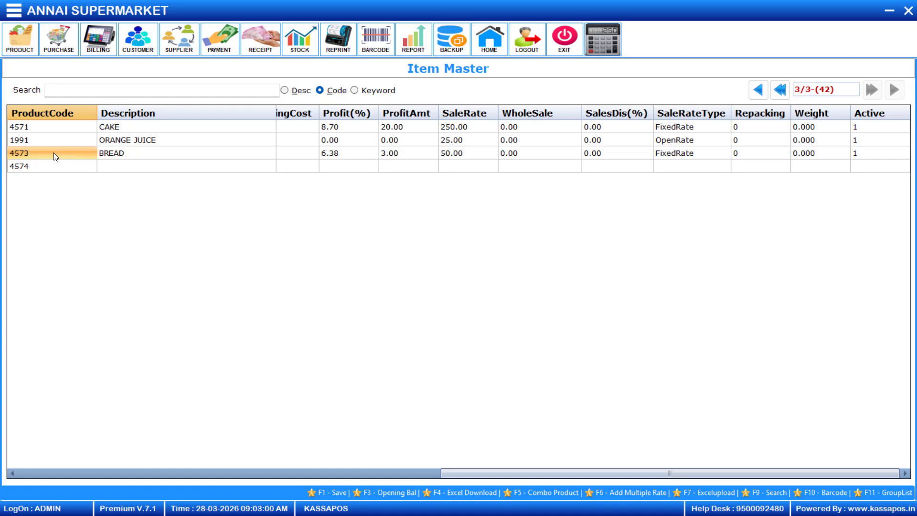
key(BackSpace)
text(67)
key(Return)
key(Return)
key(Return)
key(Return)
key(Return)
key(Return)
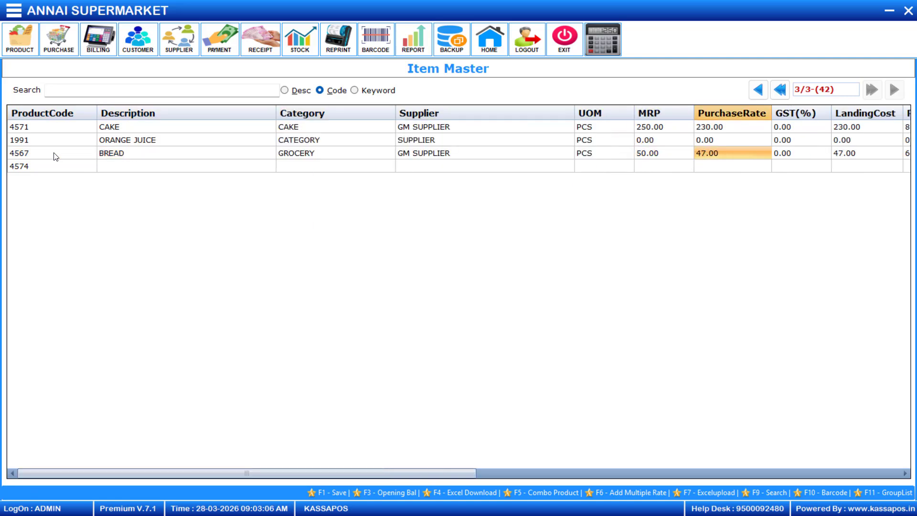
key(Return)
key(Return)
key(Return)
key(Return)
key(Return)
key(Return)
key(Return)
key(Return)
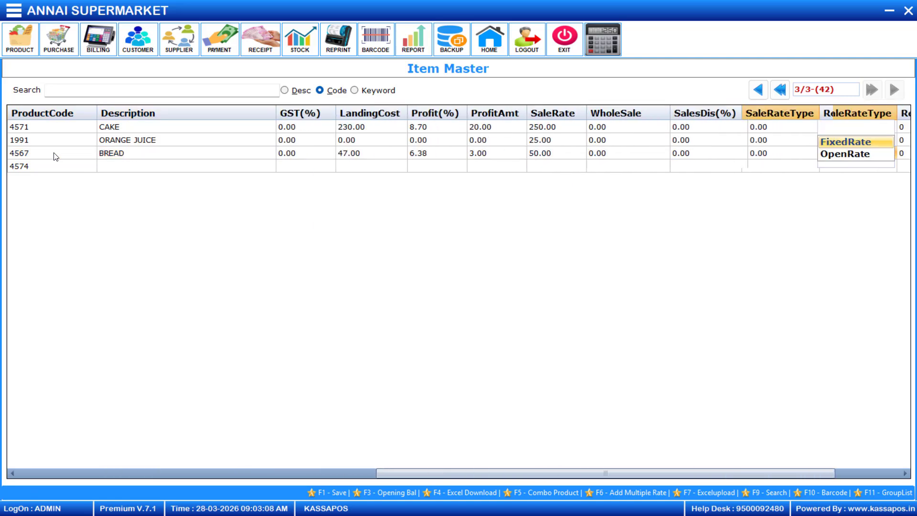
key(Return)
key(Return)
key(Return)
key(Return)
key(Return)
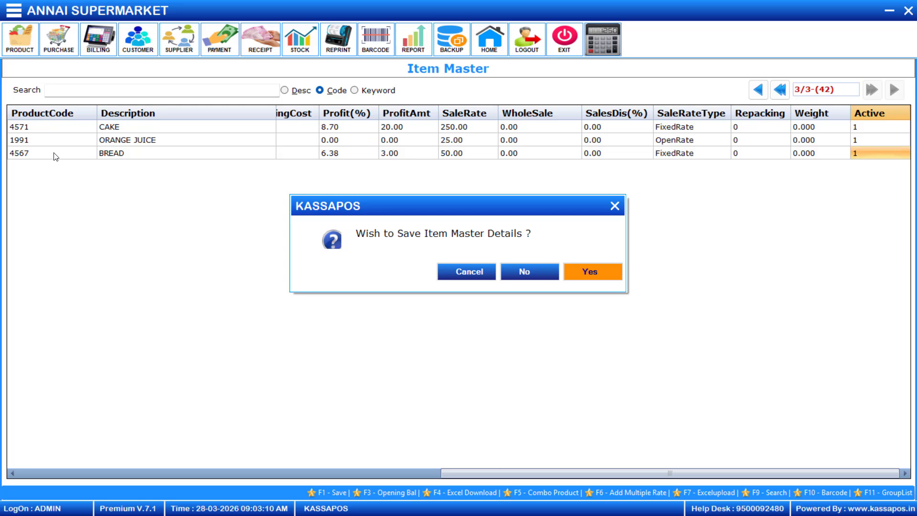
key(Return)
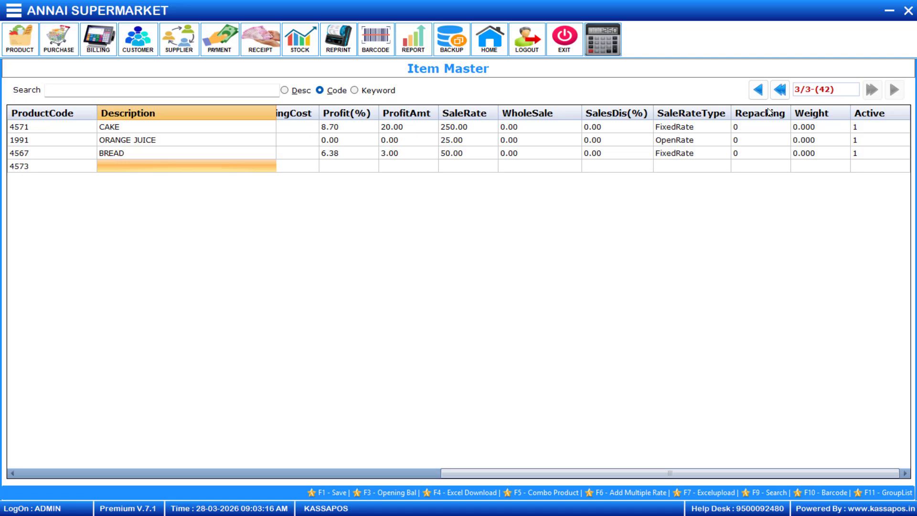
Start the SWEET item with product code 1234 and unit KGS, checking the label photo.
text(SWEET)
key(alt+Tab)
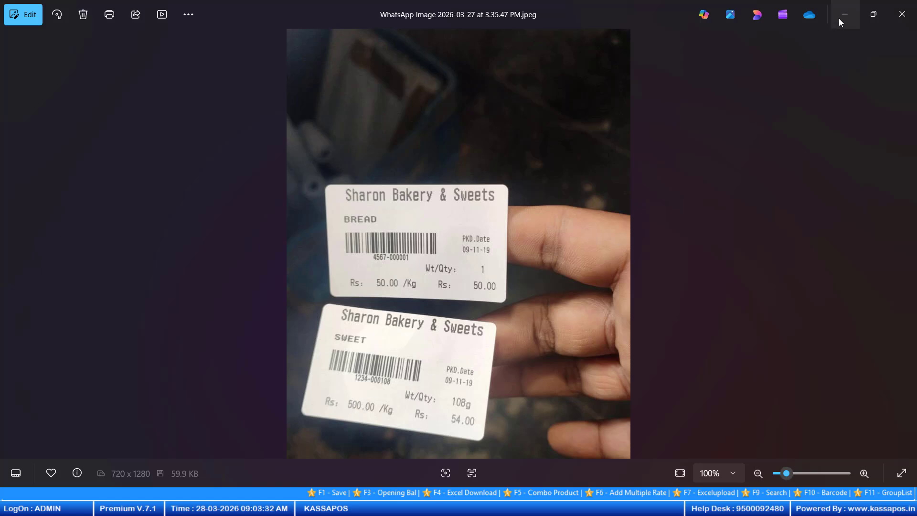
key(alt+Tab)
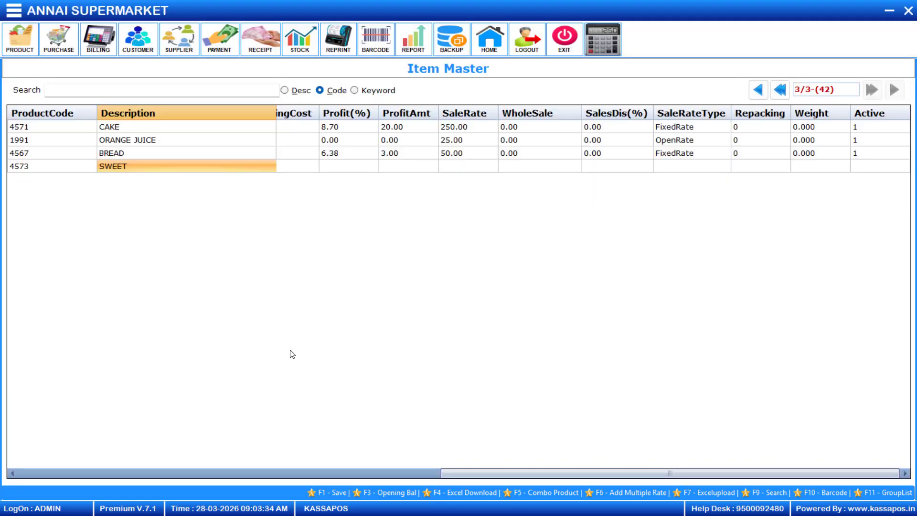
click(68, 168)
key(BackSpace)
key(BackSpace)
key(BackSpace)
key(BackSpace)
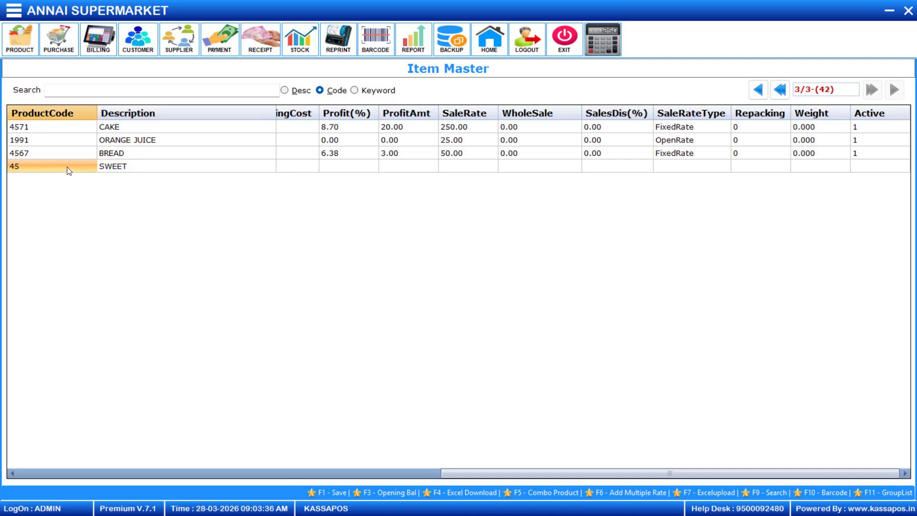
text(1234)
key(Return)
key(Return)
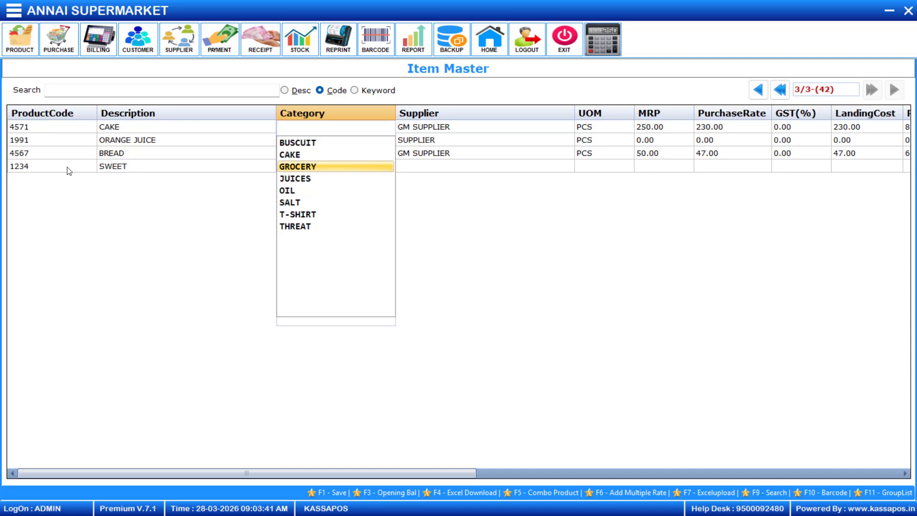
key(Return)
key(Return)
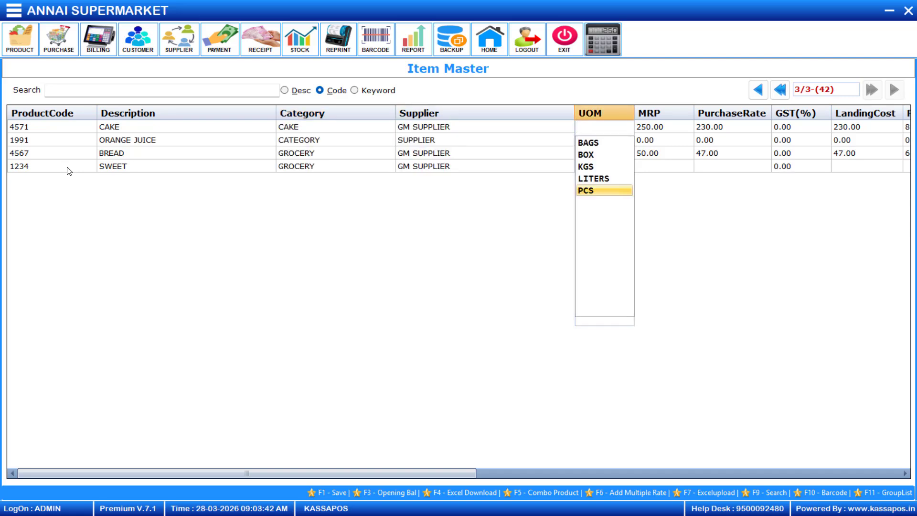
key(Up)
key(Up)
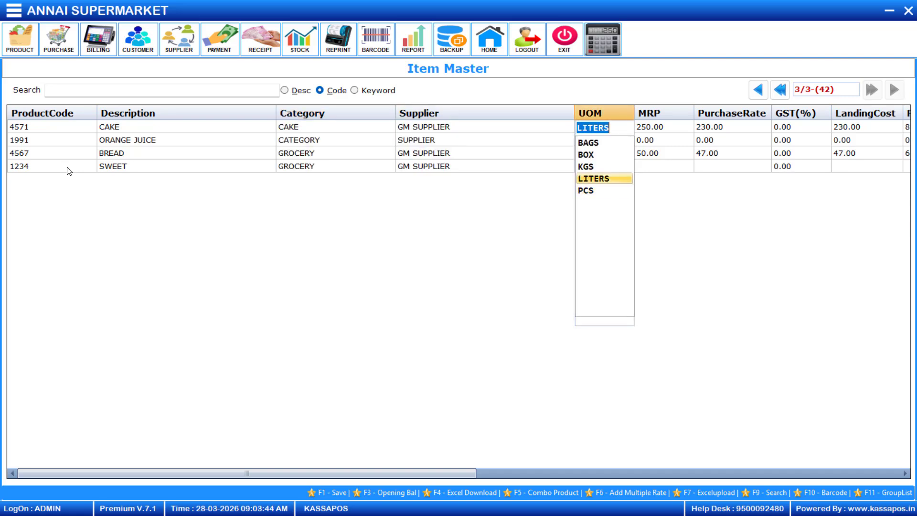
key(Return)
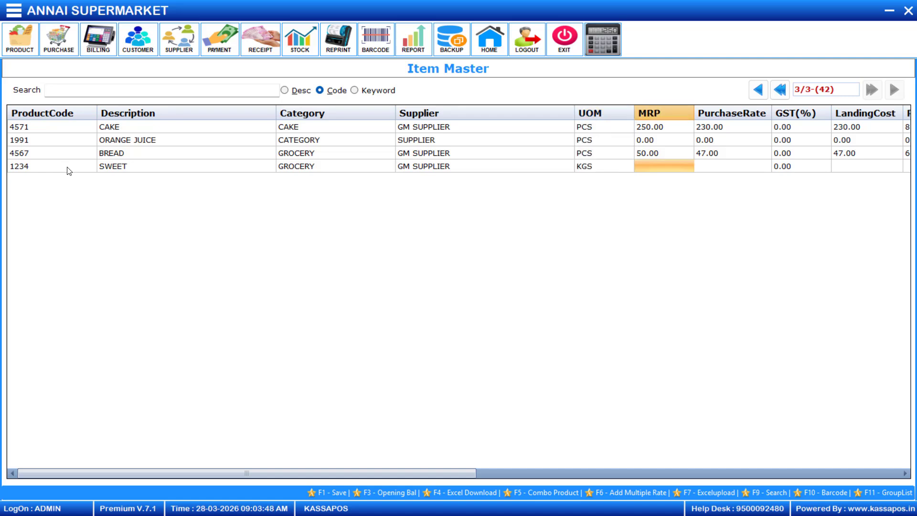
Give SWEET MRP 500 and purchase rate 450, save the Item Master and dismiss the success message.
text(500)
key(Return)
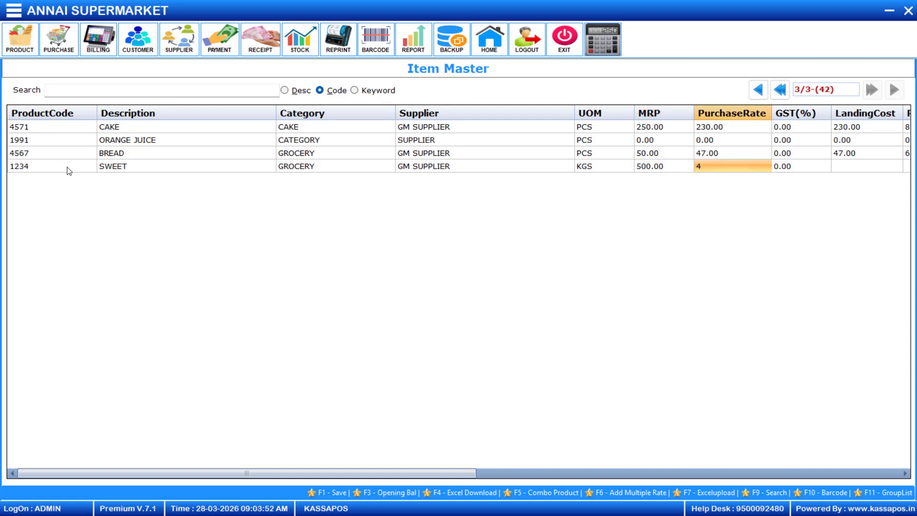
text(450)
key(Return)
key(Return)
key(Return)
key(Return)
key(Return)
key(Return)
key(Return)
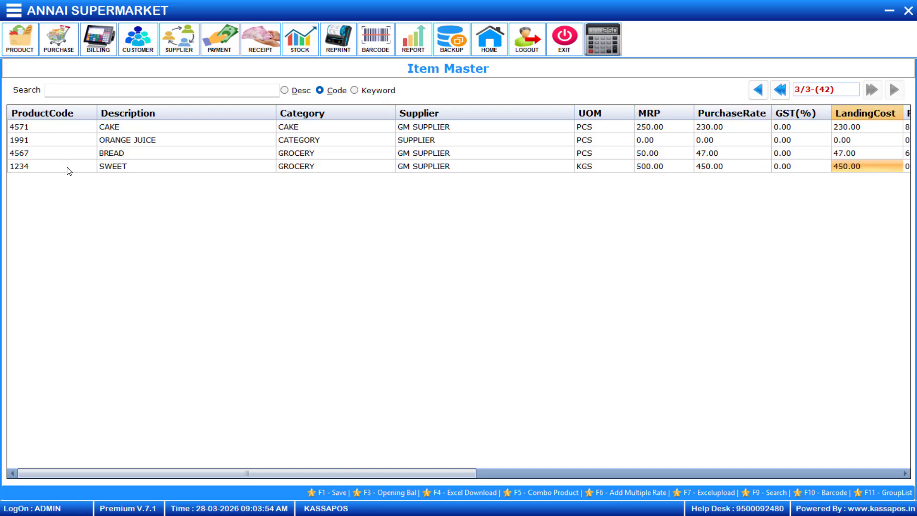
key(Return)
key(Return)
key(Return)
key(Return)
key(Return)
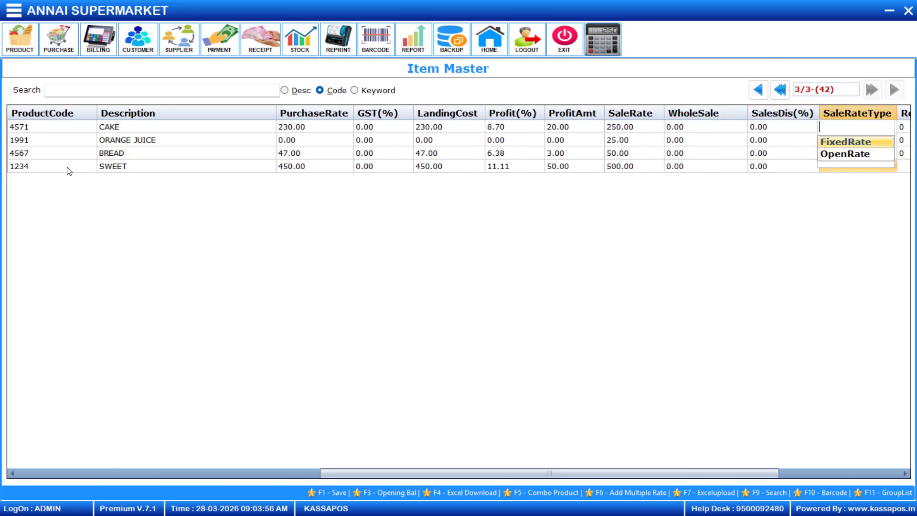
key(Return)
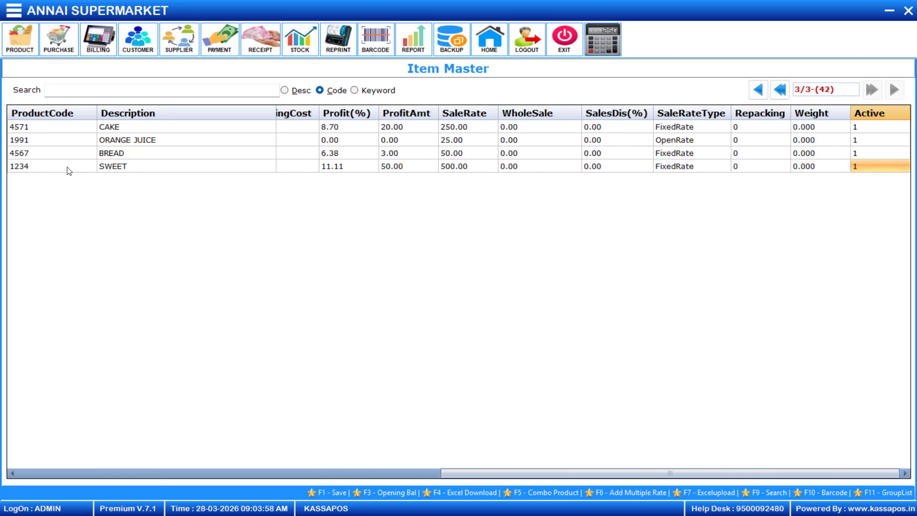
key(F1)
key(Return)
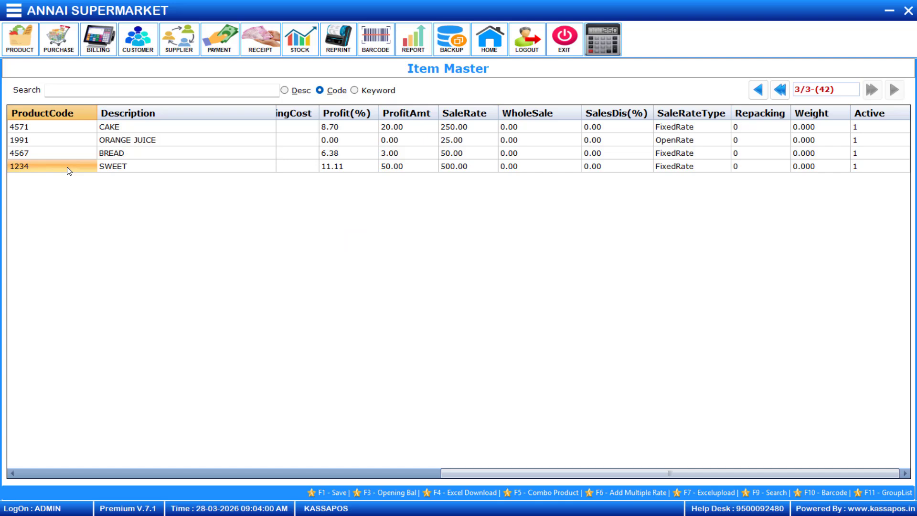
key(Return)
Close the Item Master and open an empty Billing-POS bill, Bill No 1.
click(907, 11)
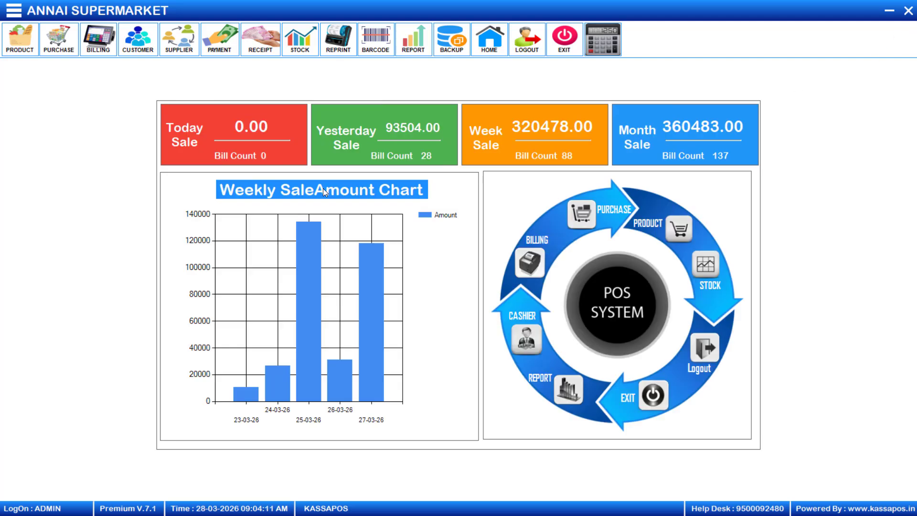
click(94, 45)
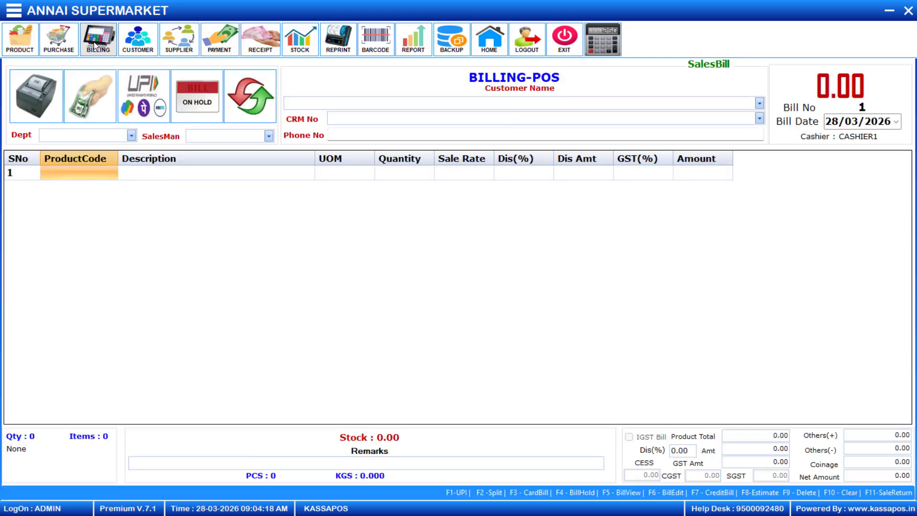
Unlock the settings with the password and open the Billing Setting dialog.
key(F12)
text(*)
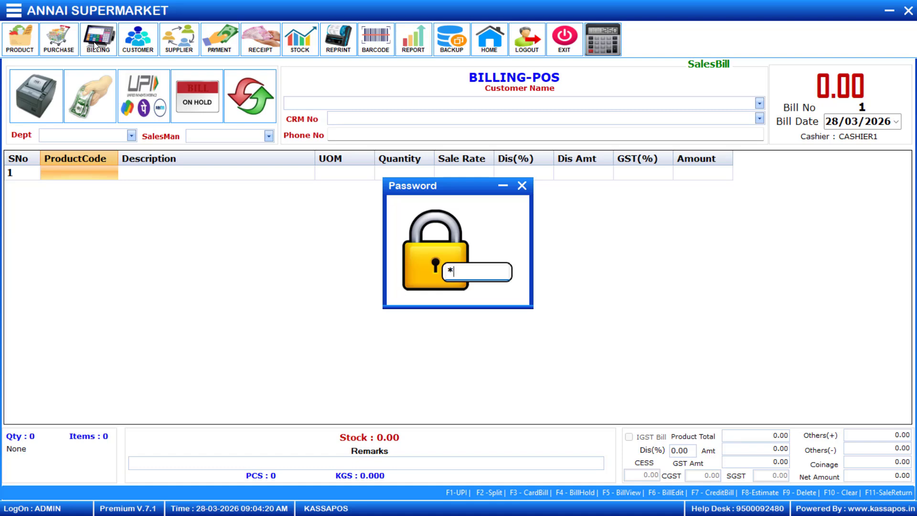
key(Return)
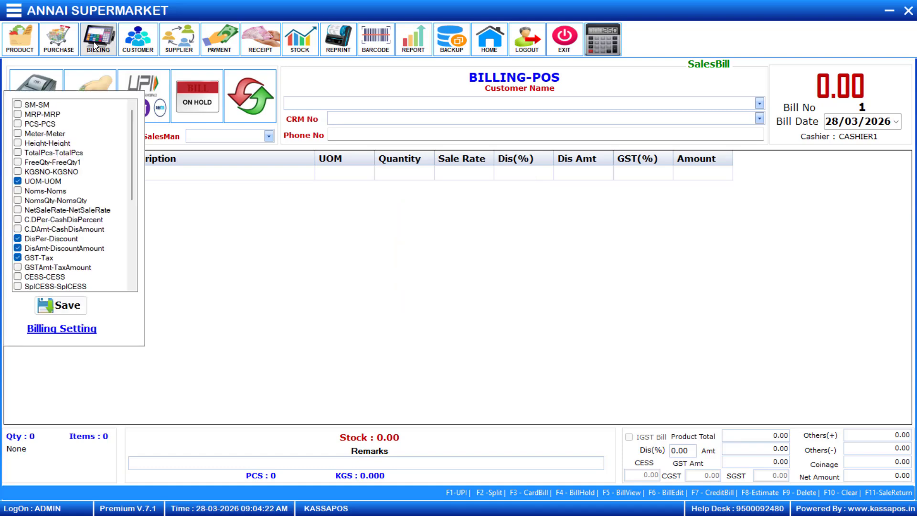
click(88, 330)
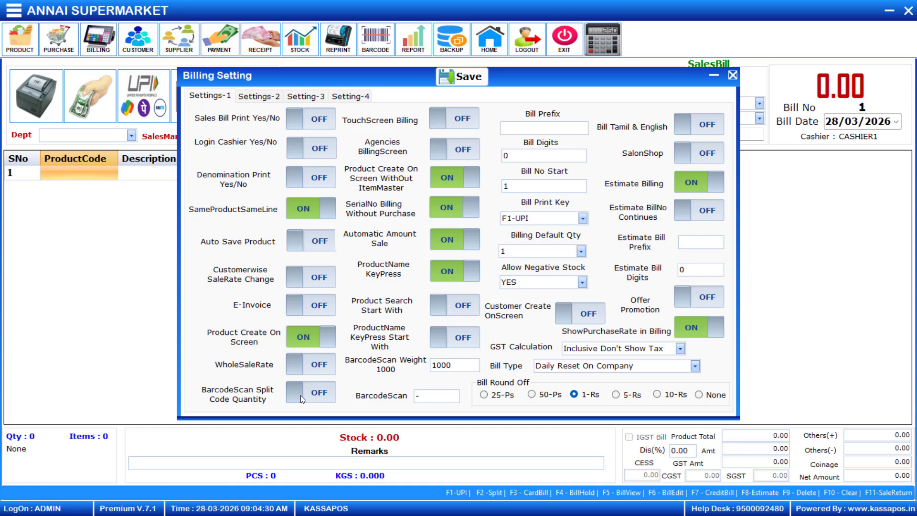
Turn on BarcodeScan Split Code Quantity, enter '/-' as the barcode separator, and save the settings.
click(329, 395)
click(329, 398)
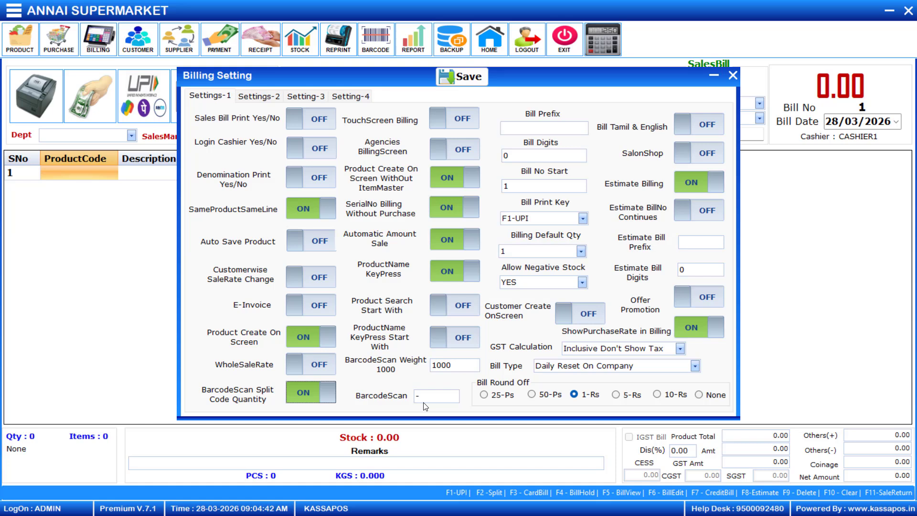
click(447, 395)
text(/)
text(-)
click(460, 76)
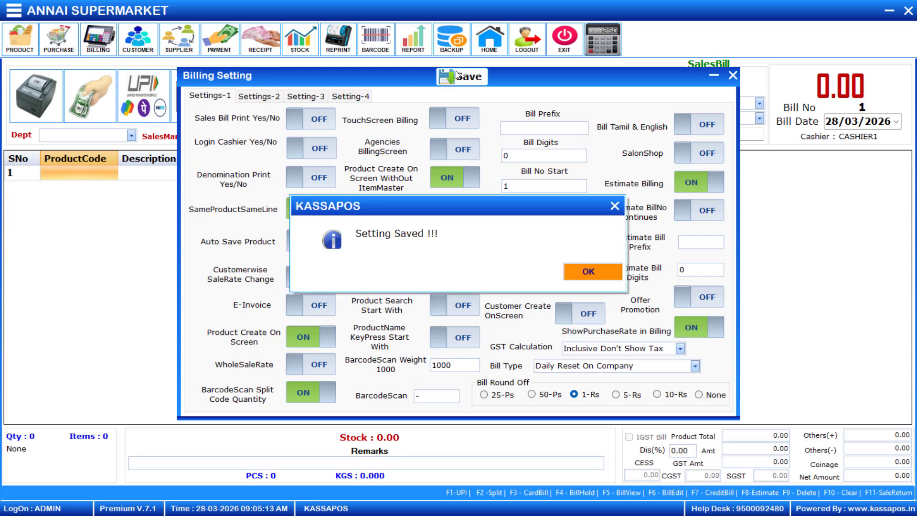
click(574, 268)
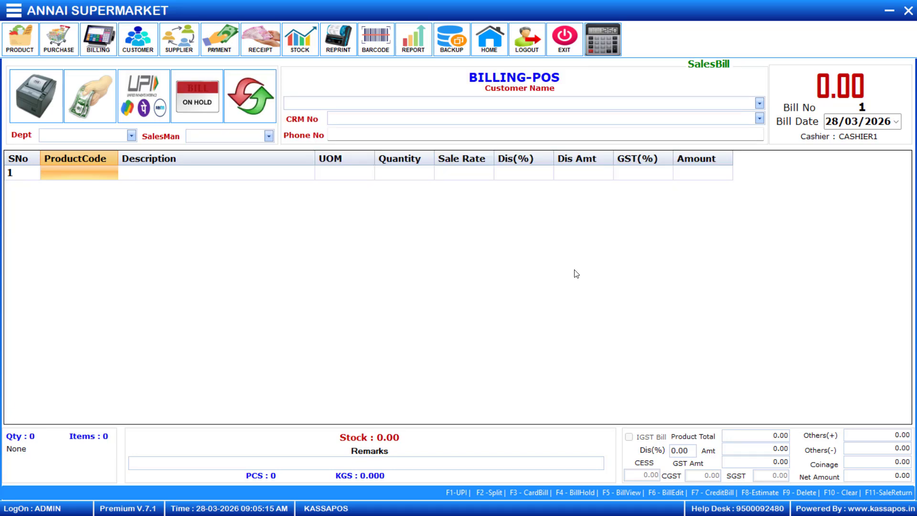
click(102, 173)
text(123)
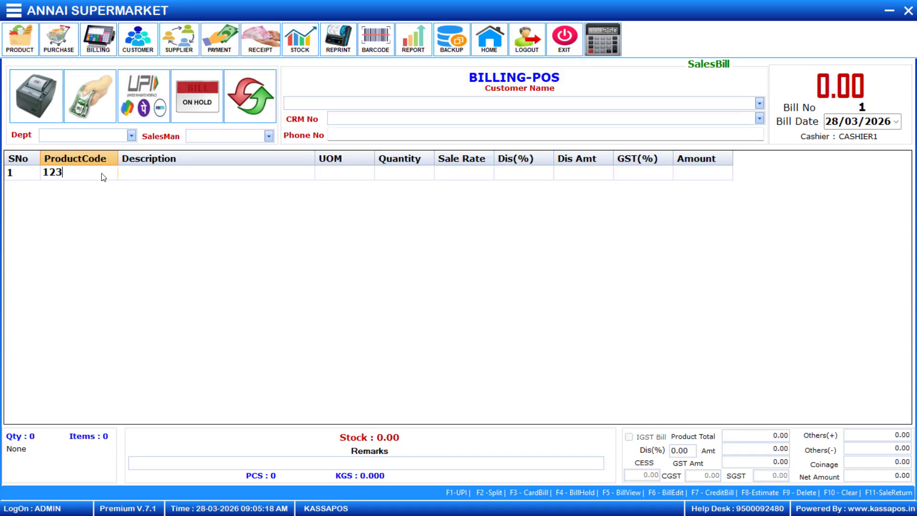
text(4-000108)
key(Return)
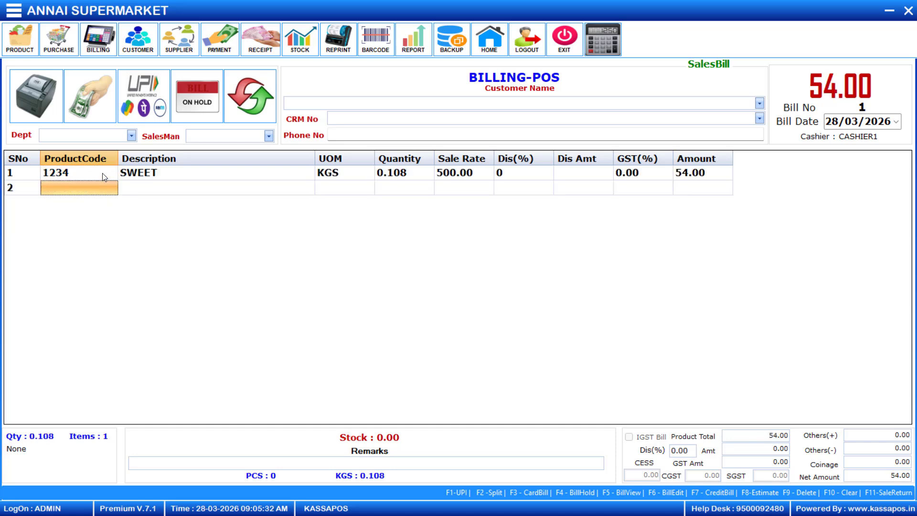
click(339, 171)
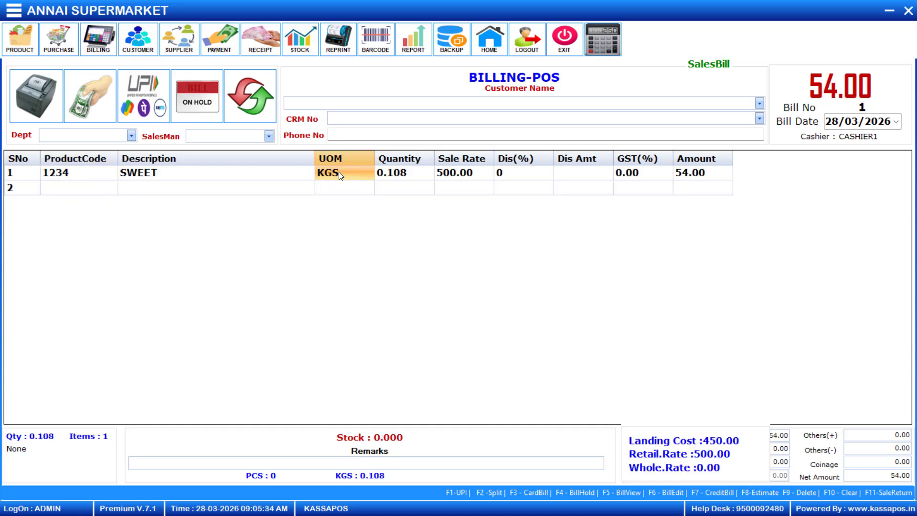
click(400, 174)
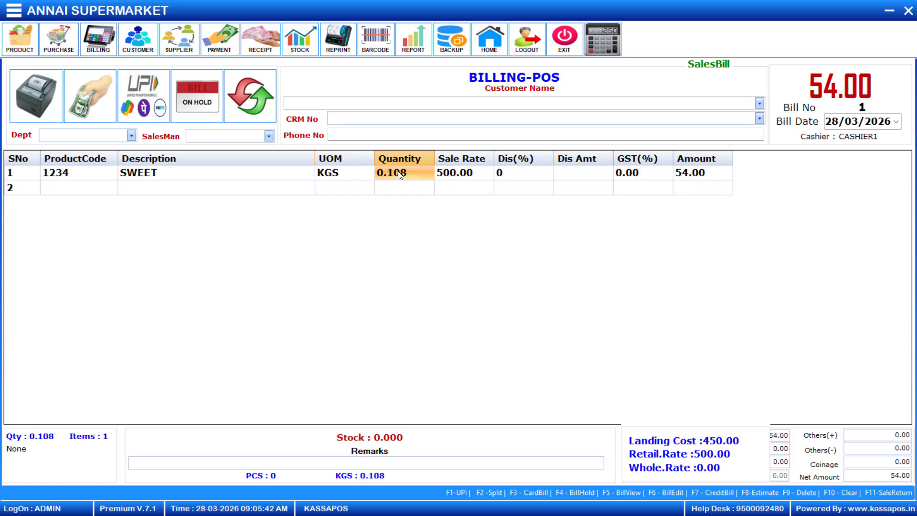
click(466, 179)
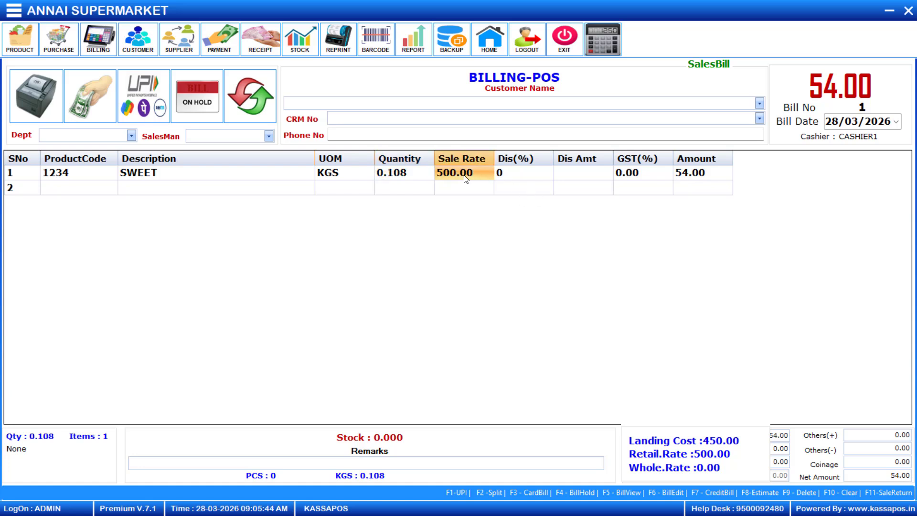
click(690, 178)
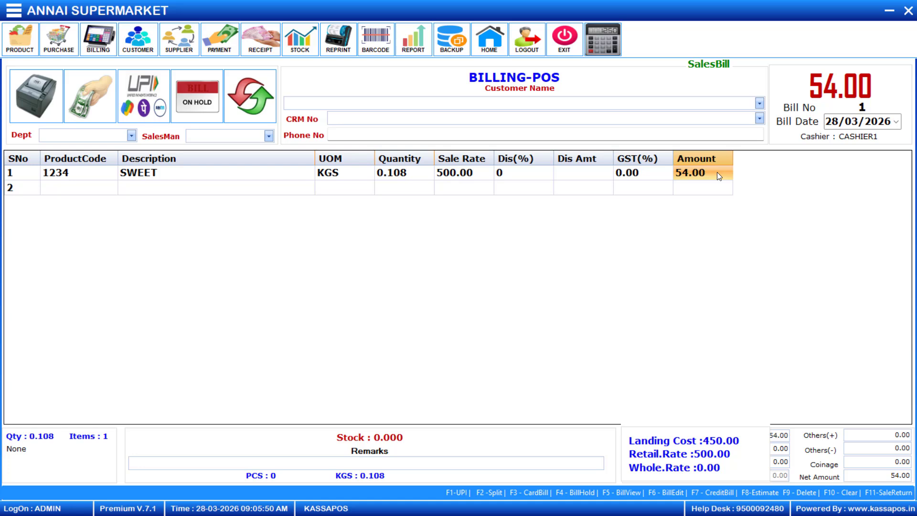
key(Return)
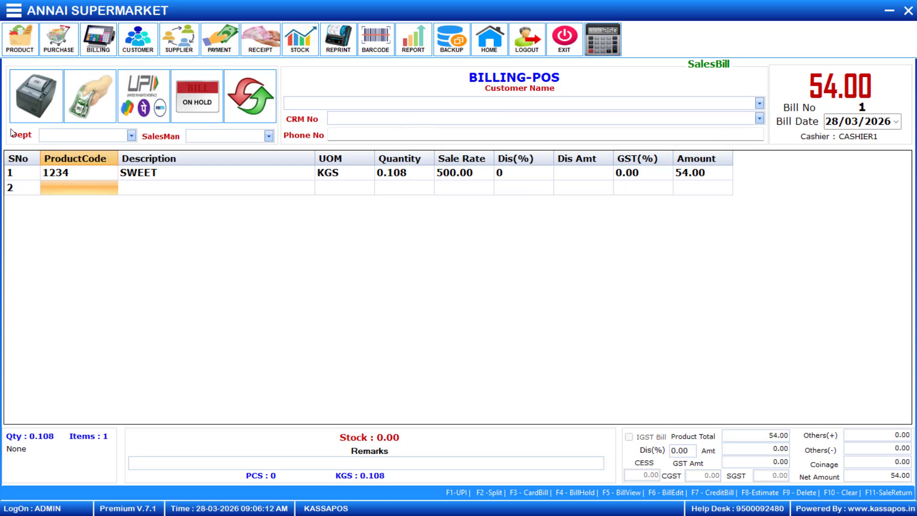
key(Return)
text(BR)
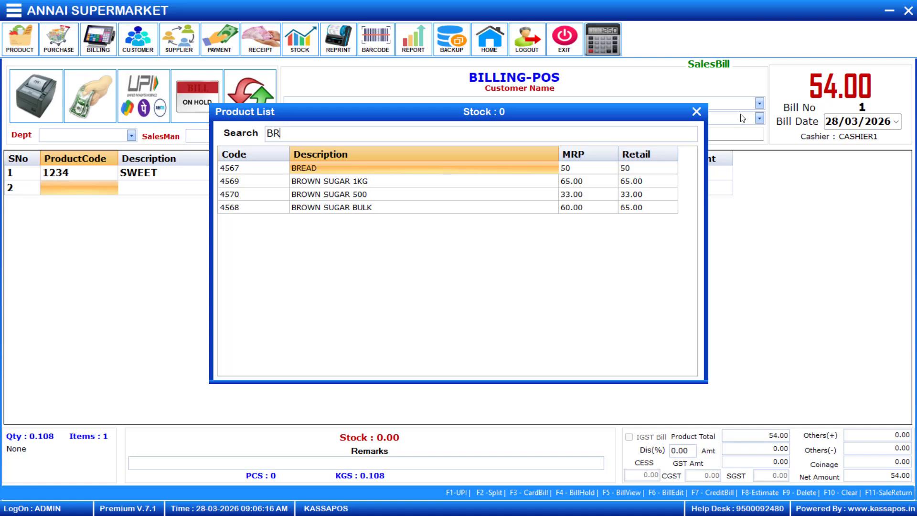
click(697, 113)
key(F2)
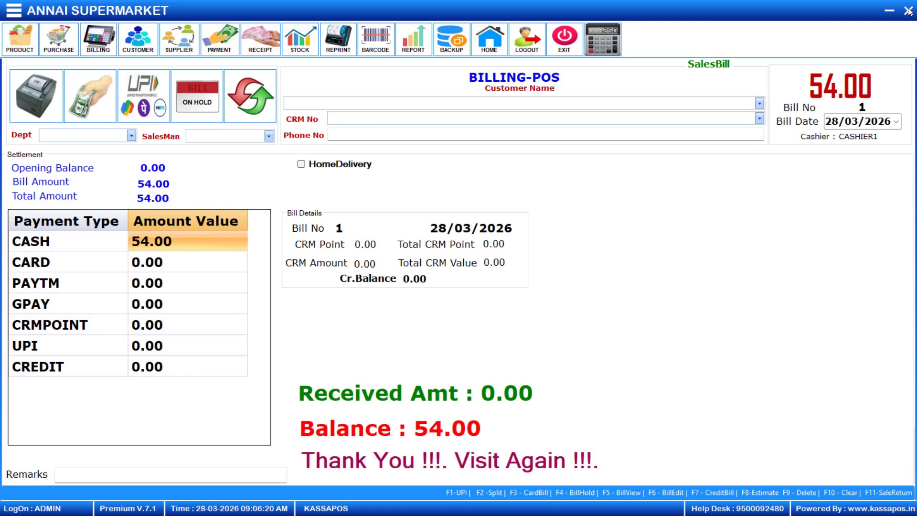
key(Escape)
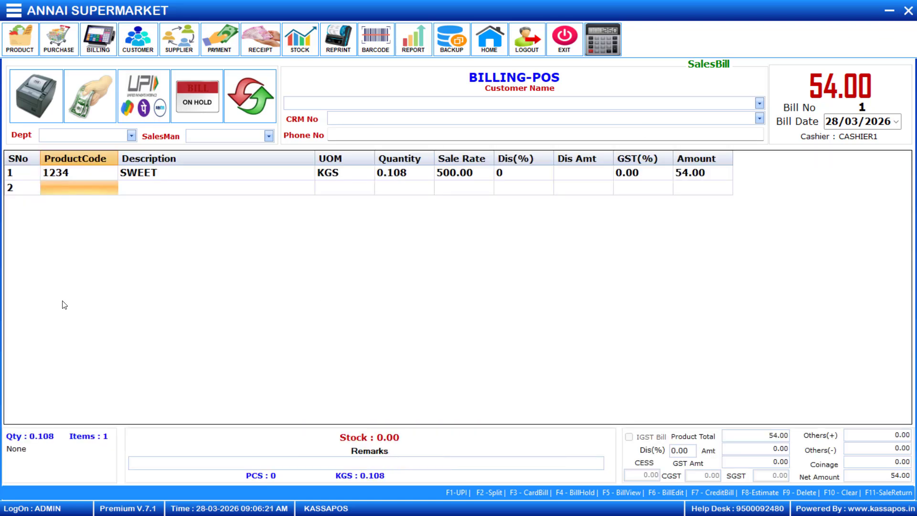
click(79, 191)
text(45)
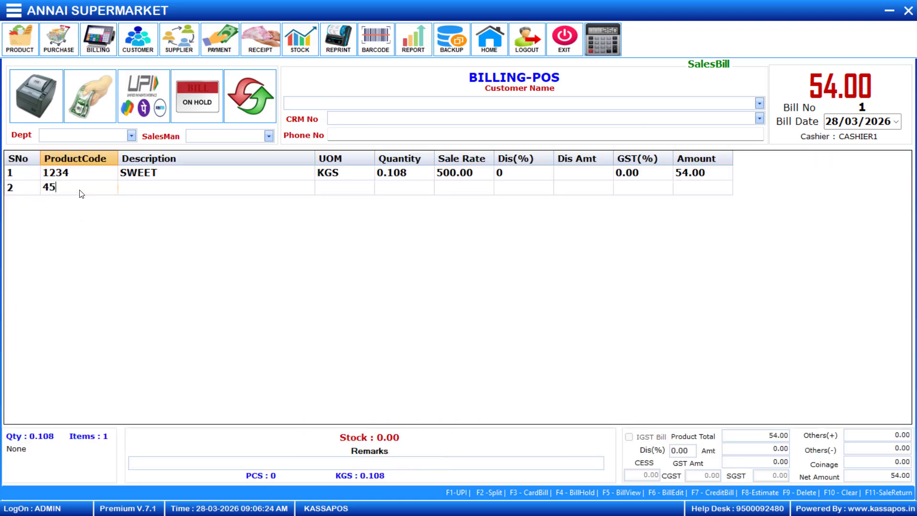
text(67-000001)
key(Return)
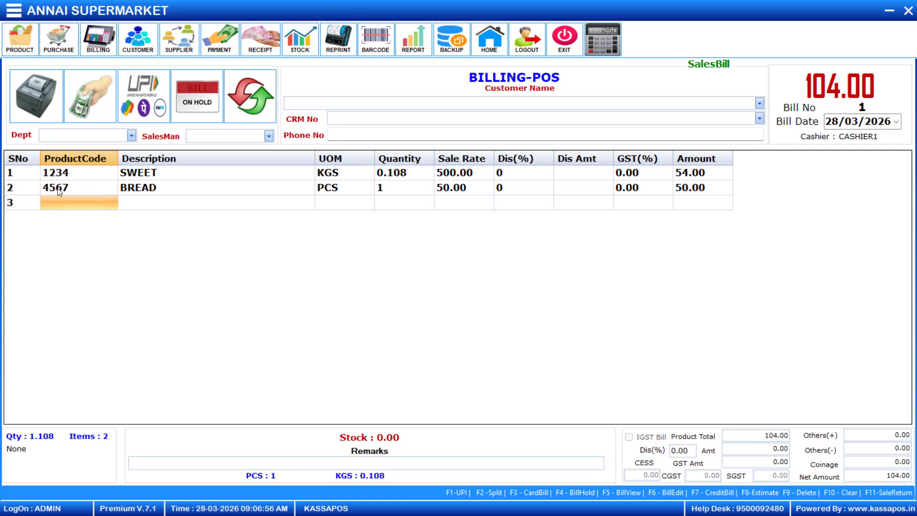
click(83, 187)
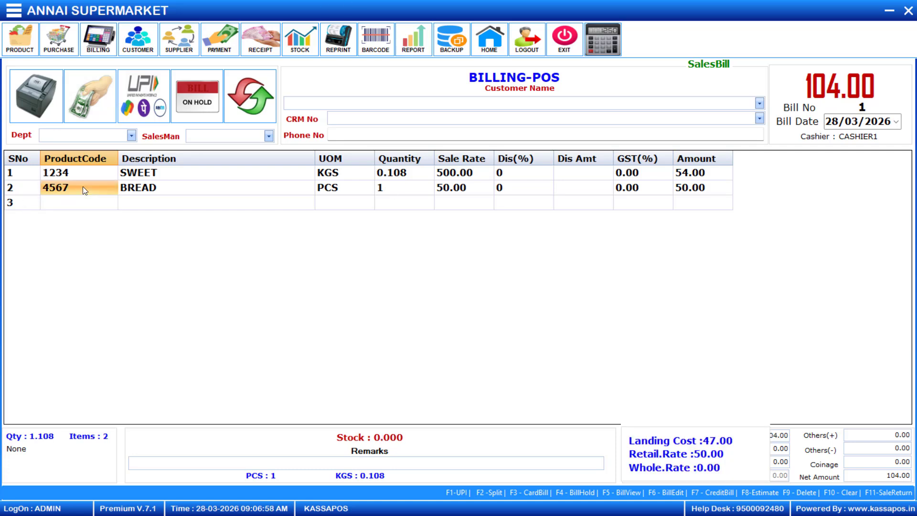
click(391, 187)
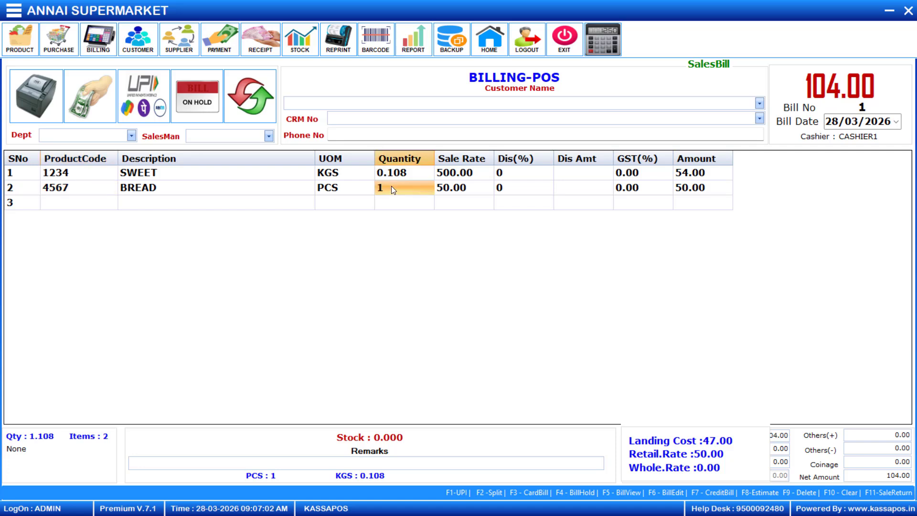